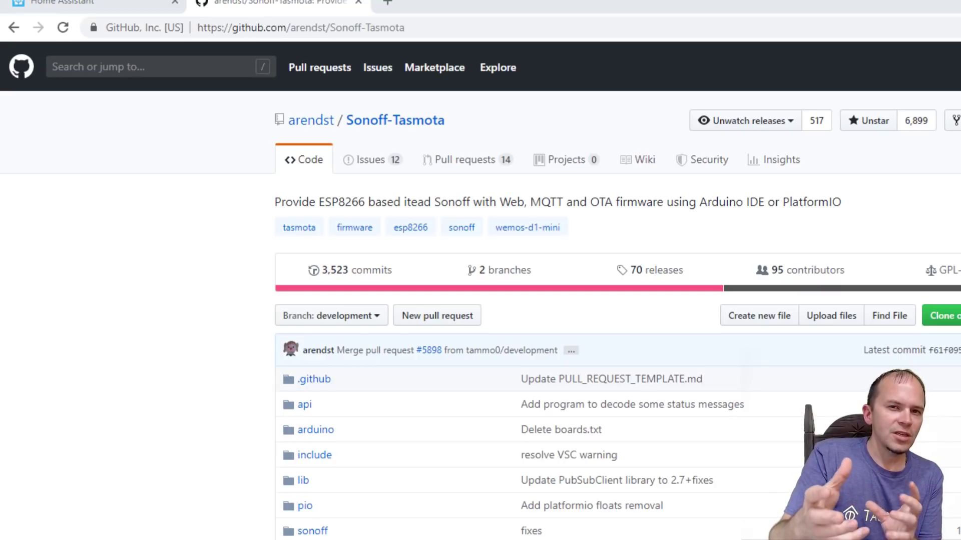
# - Browse the Tasmota releases to the sonoff.bin assets, then go to the NodeMCU PyFlasher releases
pyautogui.click(662, 273)
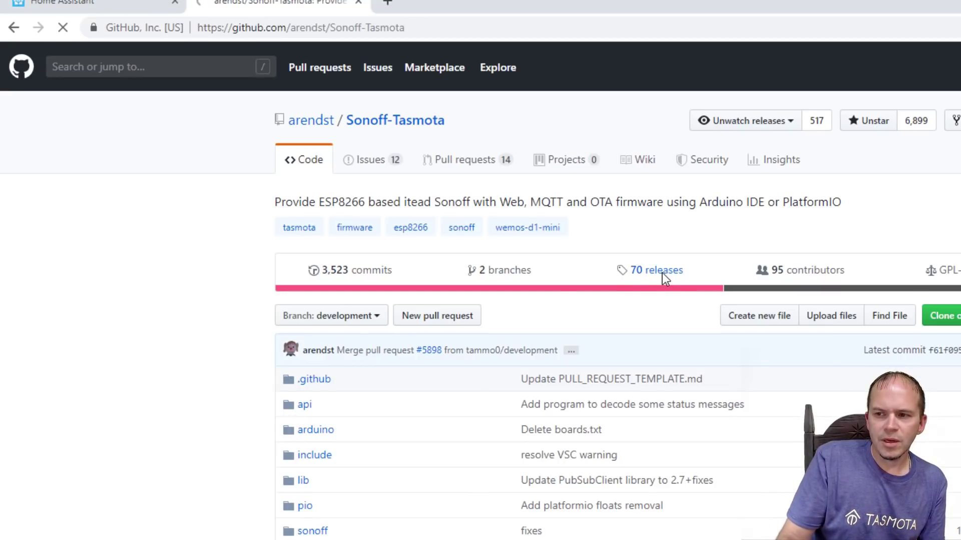
pyautogui.scroll(-20, 637, 308)
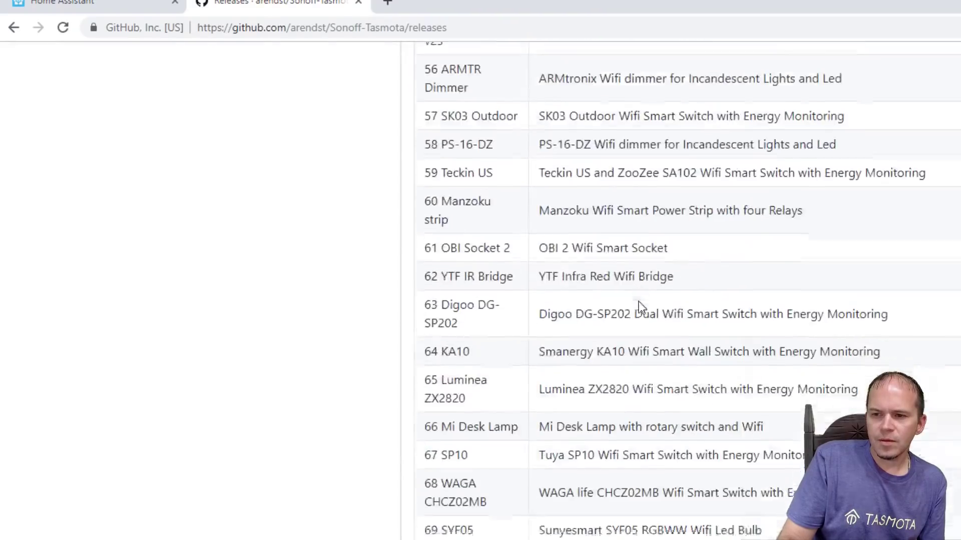
pyautogui.scroll(-20, 638, 301)
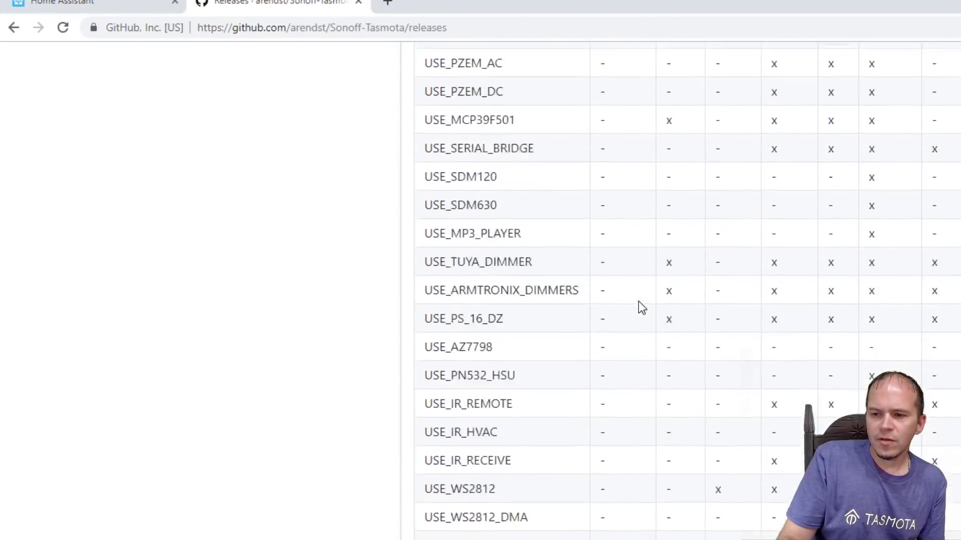
pyautogui.scroll(-20, 640, 307)
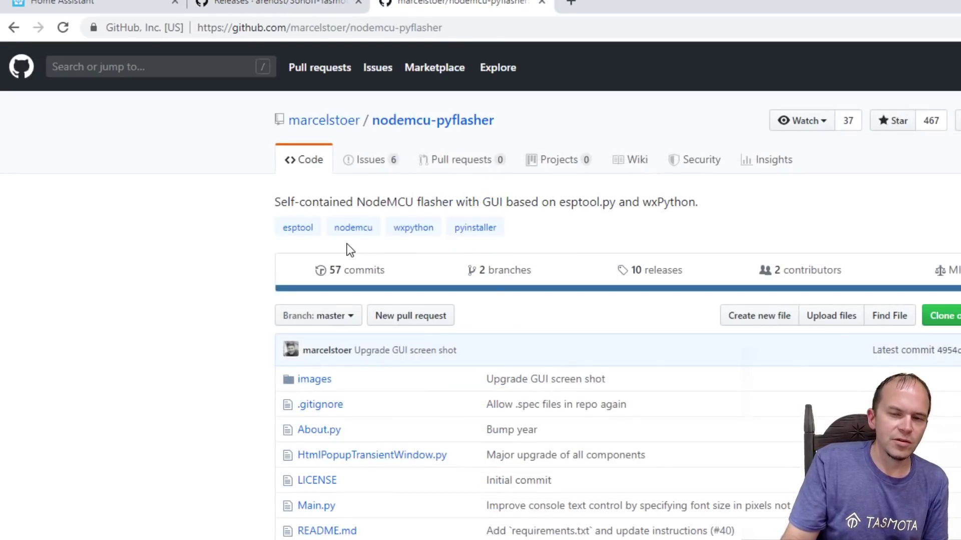
pyautogui.click(636, 273)
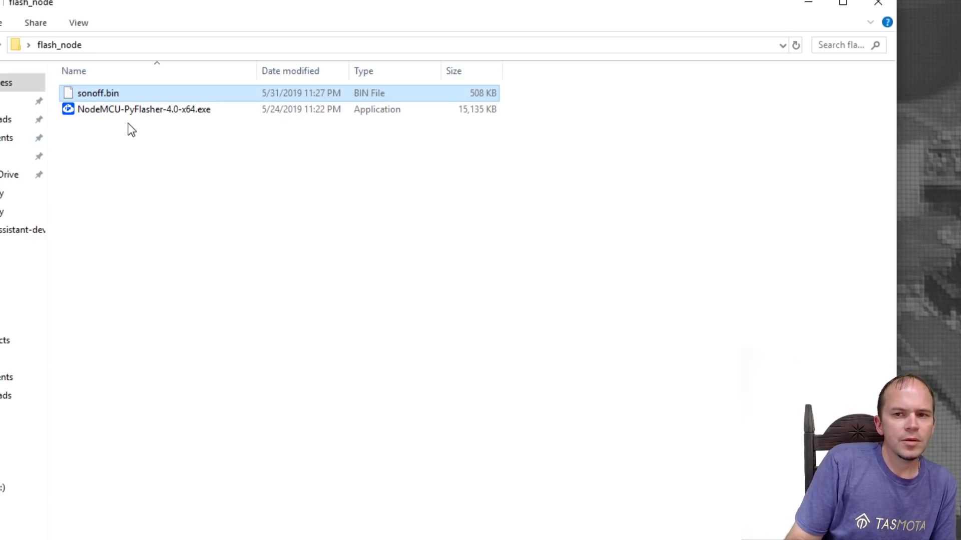
# - Configure NodeMCU PyFlasher for COM13, Dual Output (DOUT), full flash wipe, with sonoff.bin as firmware
pyautogui.doubleClick(128, 116)
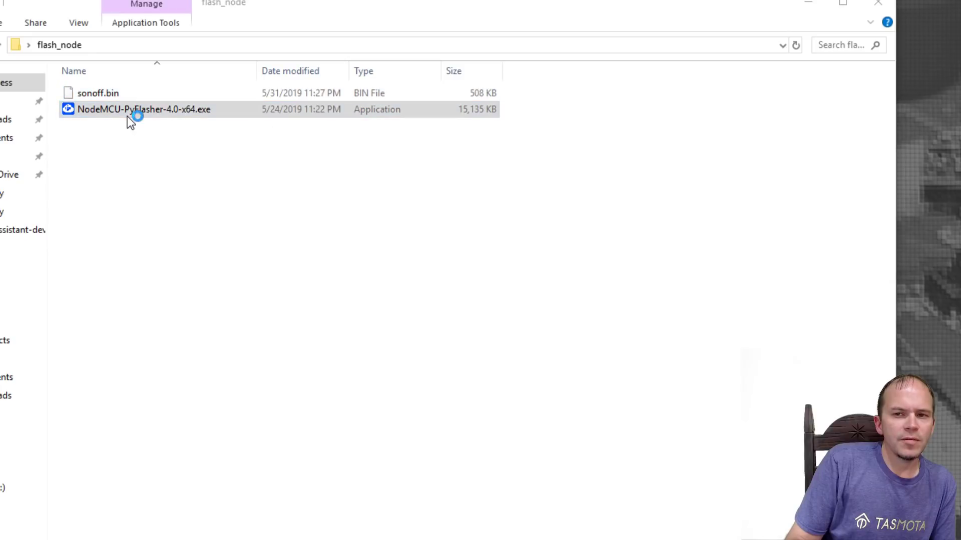
pyautogui.click(559, 179)
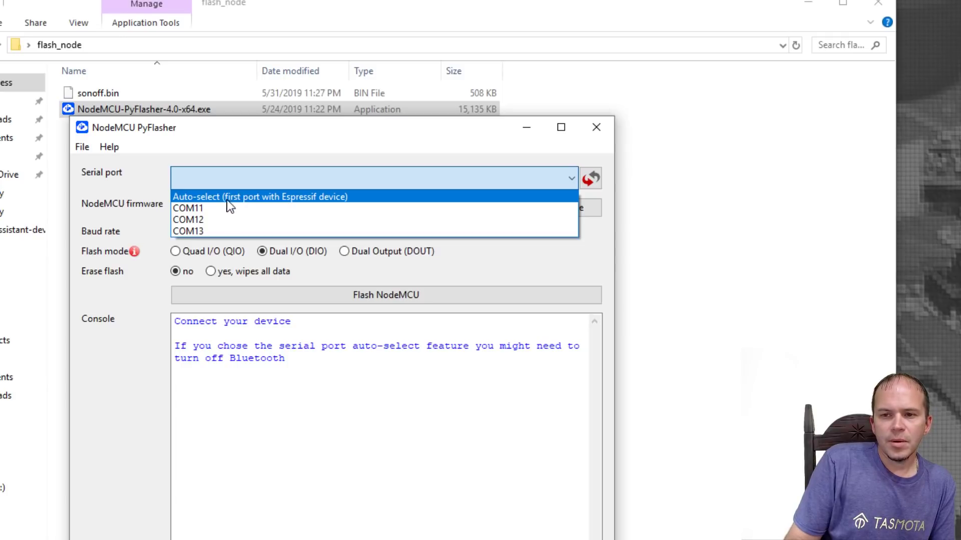
pyautogui.click(204, 231)
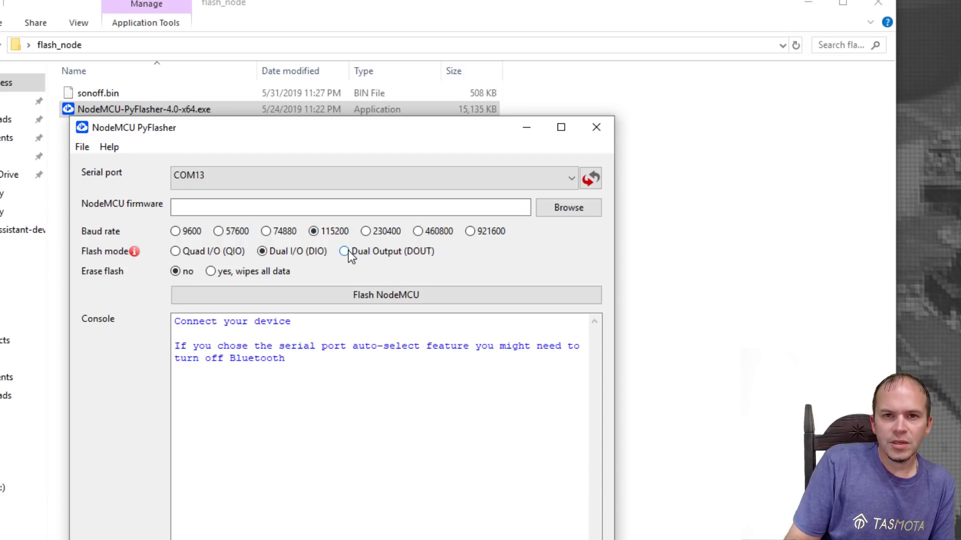
pyautogui.click(345, 252)
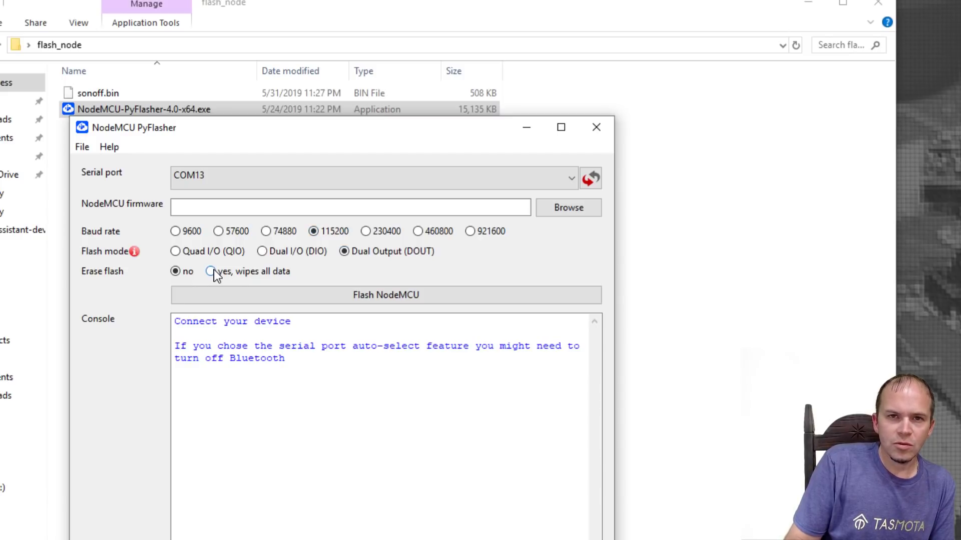
pyautogui.click(211, 272)
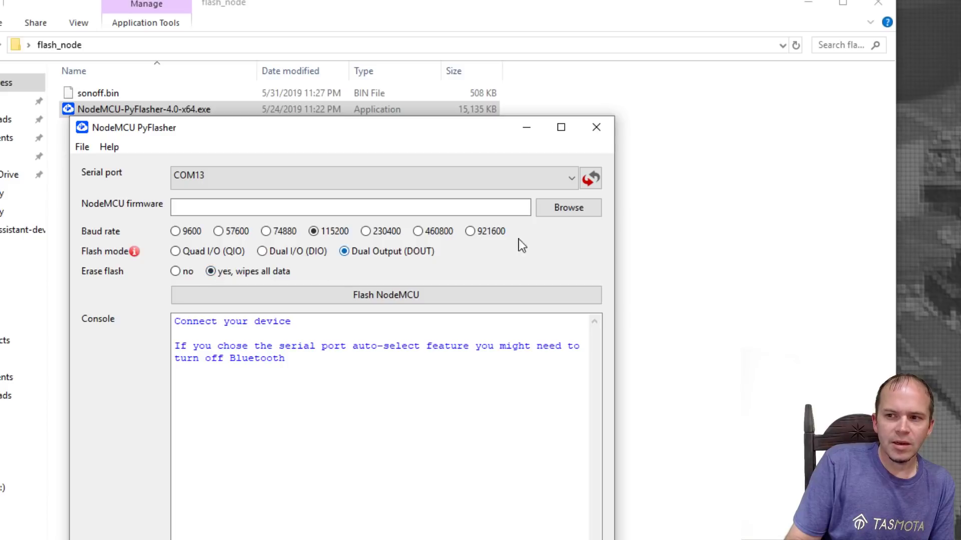
pyautogui.click(564, 210)
pyautogui.click(246, 280)
pyautogui.press('Return')
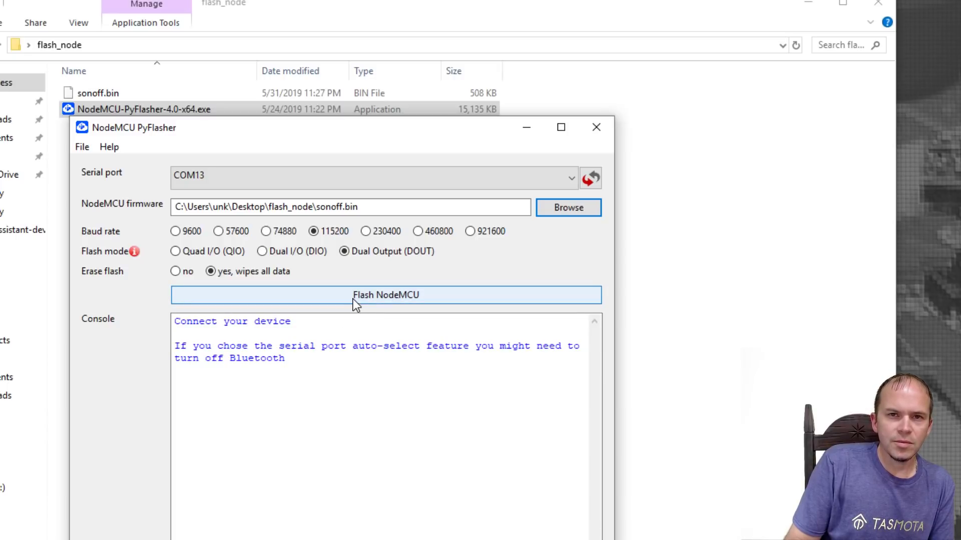
# - Flash sonoff.bin onto the switch with Flash NodeMCU
pyautogui.click(353, 299)
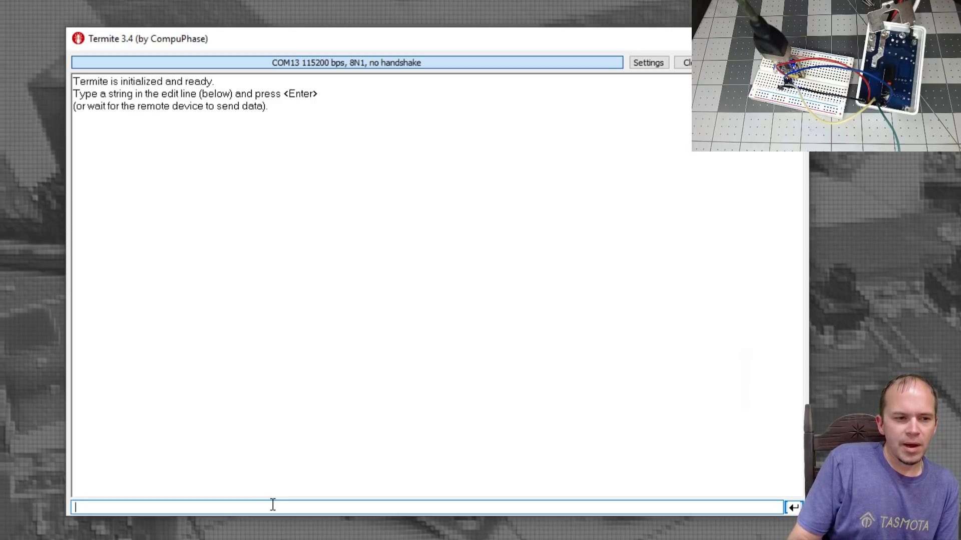
# - Test the COM13 serial link in Termite, then send the ssid command with the network name
pyautogui.press('Return')
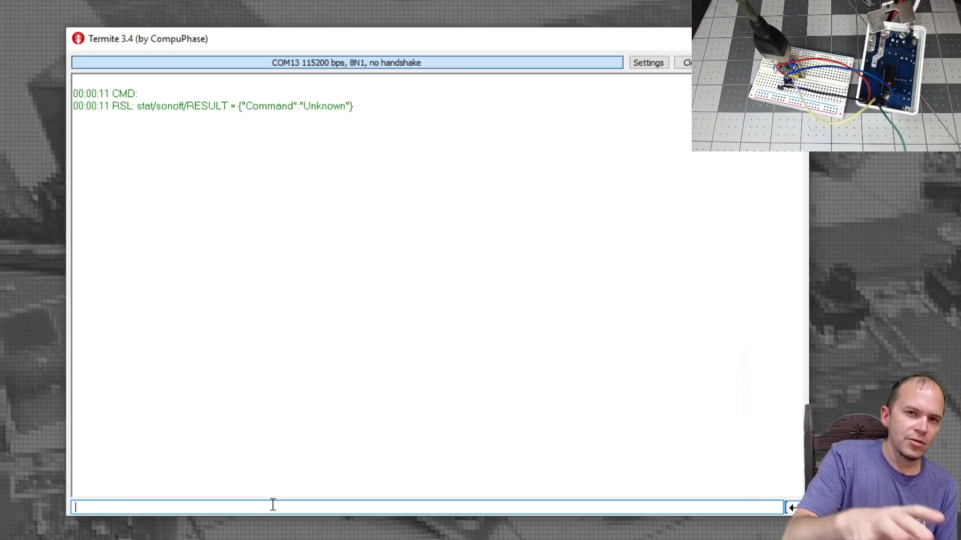
pyautogui.write('ssid mySSID')
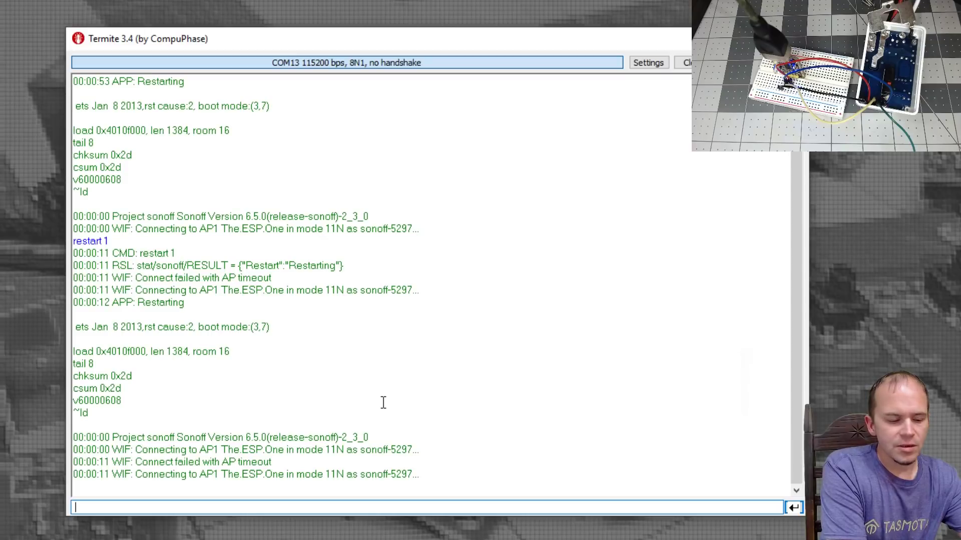
# - Send the password command with the Wi-Fi password in Termite
pyautogui.write('password superPASS')
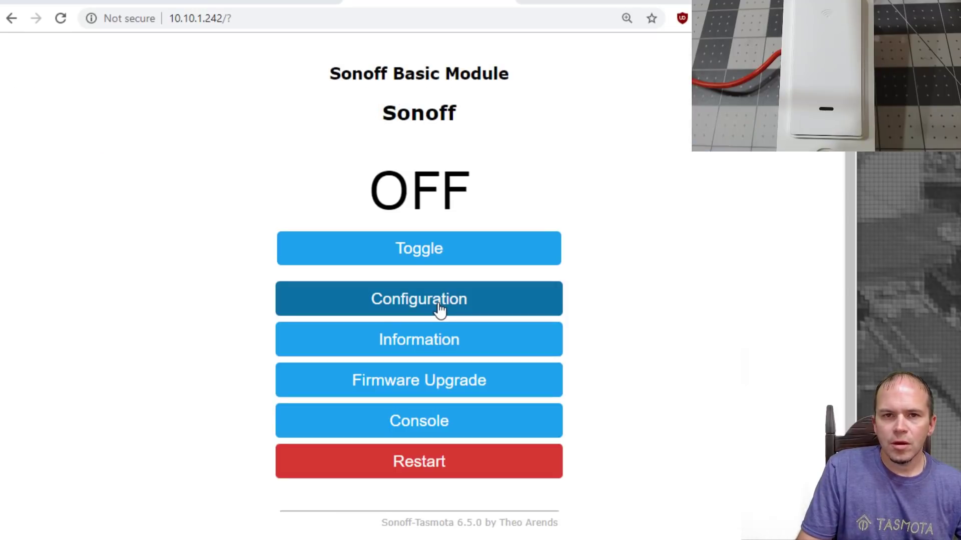
# - Replace the Generic template with the Gosund KS-602S template and activate it in Other parameters
pyautogui.click(440, 311)
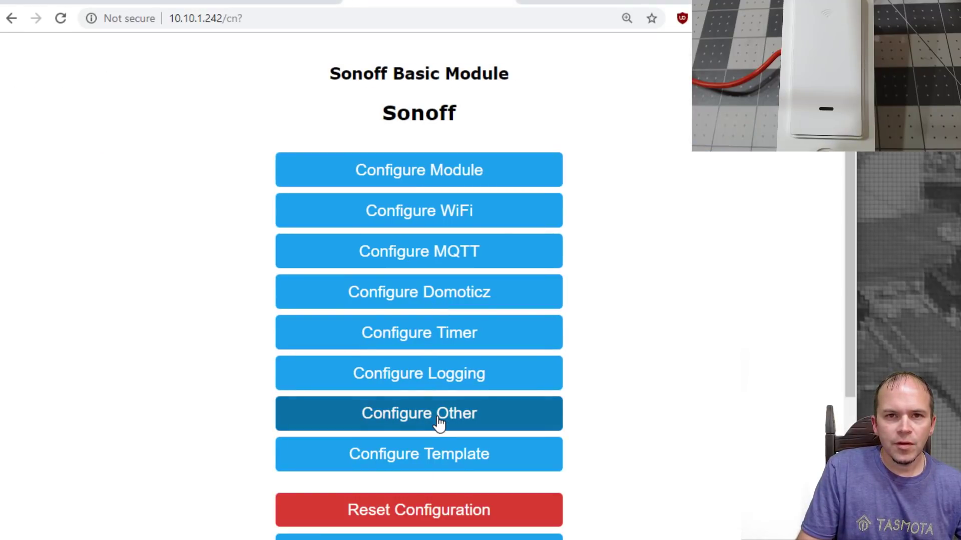
pyautogui.click(437, 419)
pyautogui.click(378, 217)
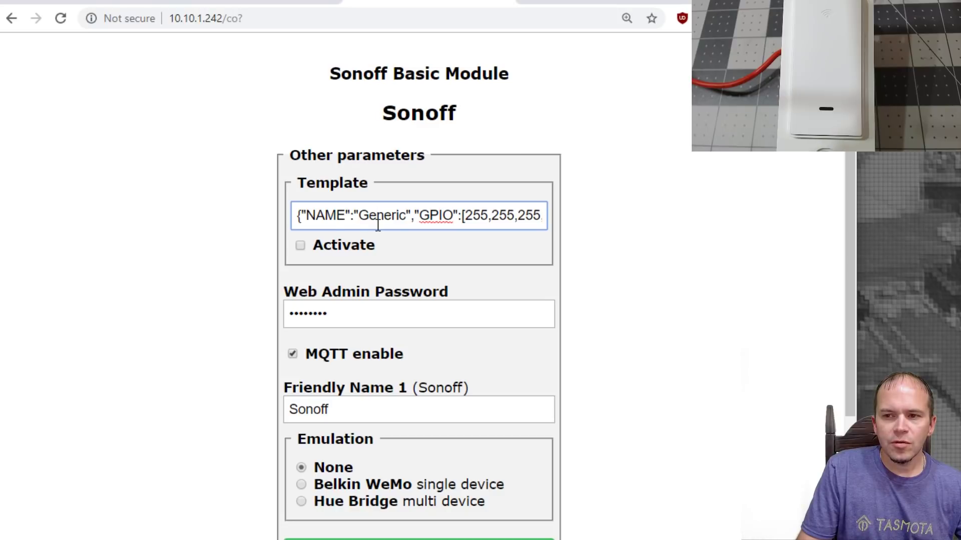
pyautogui.hotkey('ctrl', 'a')
pyautogui.hotkey('ctrl', 'v')
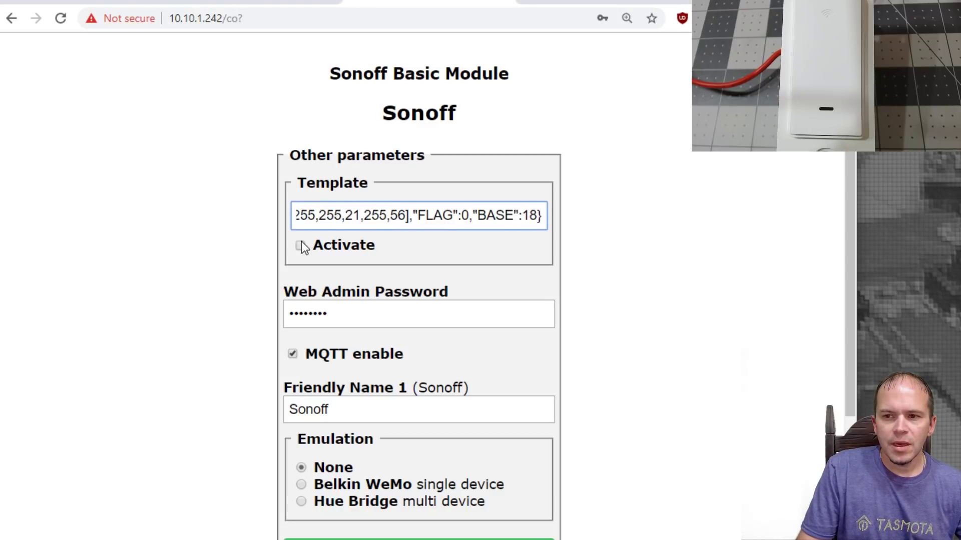
pyautogui.click(301, 245)
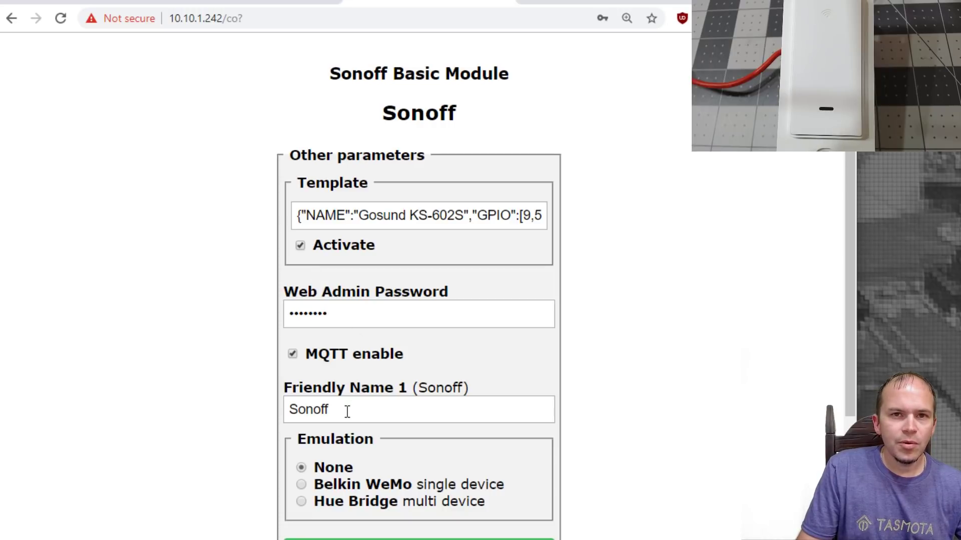
# - Rename the friendly name from Sonoff to GosundSW and save the settings
pyautogui.moveTo(347, 411); pyautogui.dragTo(260, 412)
pyautogui.write('G')
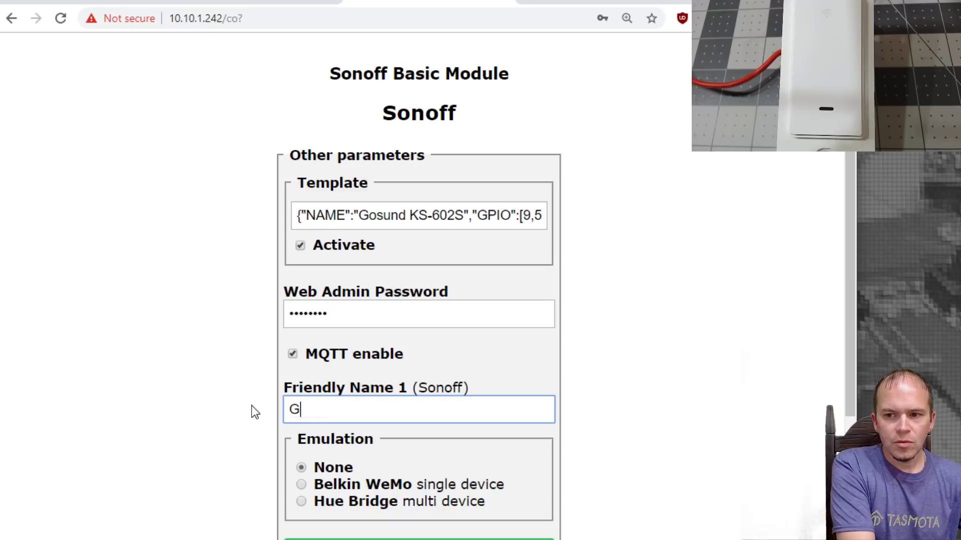
pyautogui.write('osundSW')
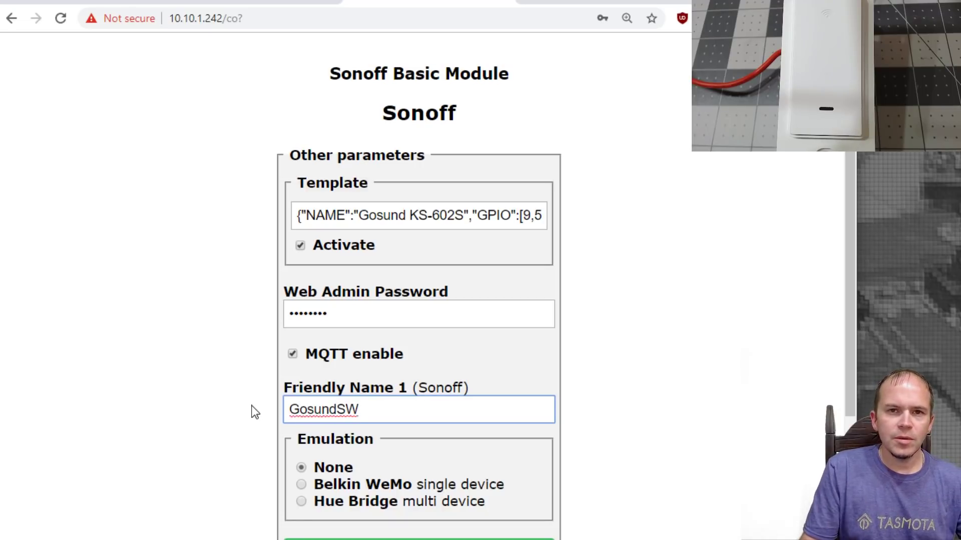
pyautogui.scroll(-2, 377, 414)
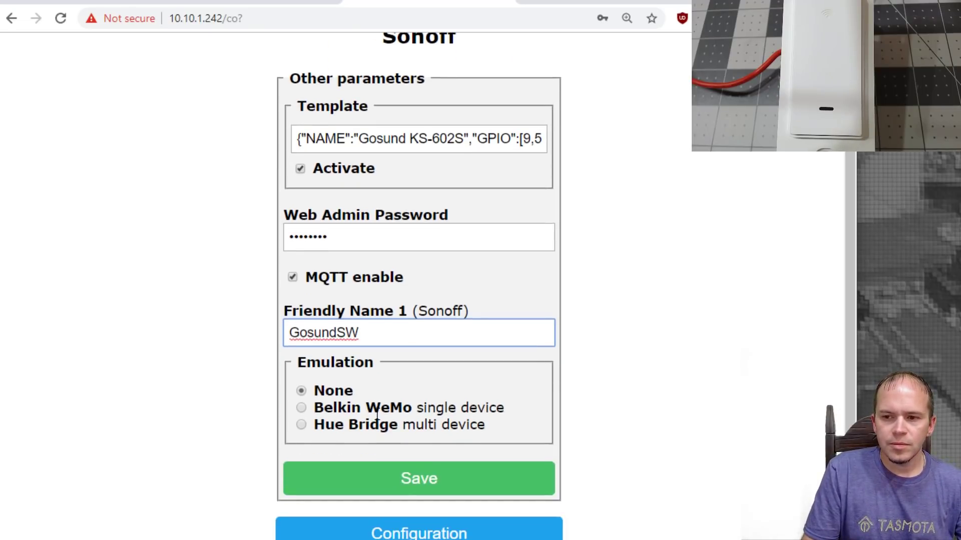
pyautogui.click(394, 477)
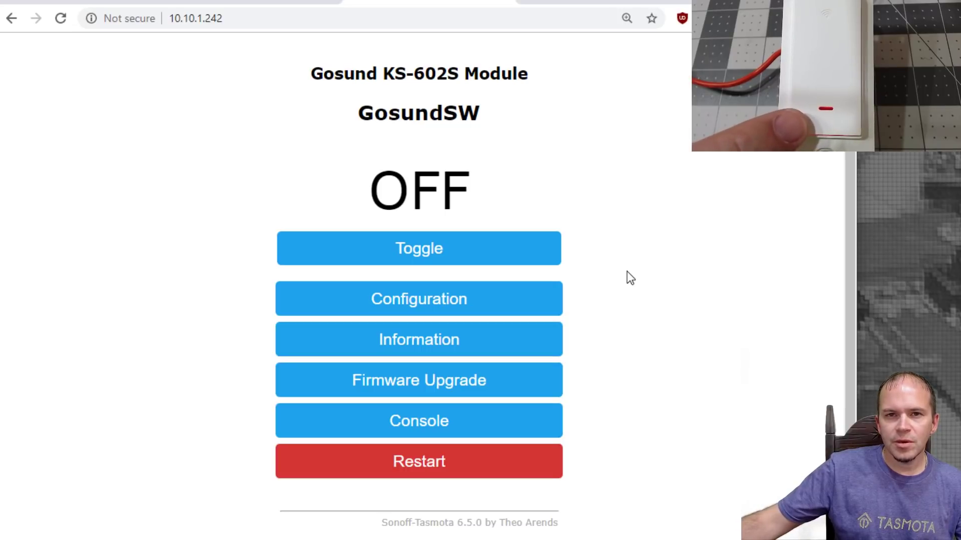
# - Enter MQTT host 192.168.1.99, port 1883, broker user, password and topic GosundSW
pyautogui.click(489, 306)
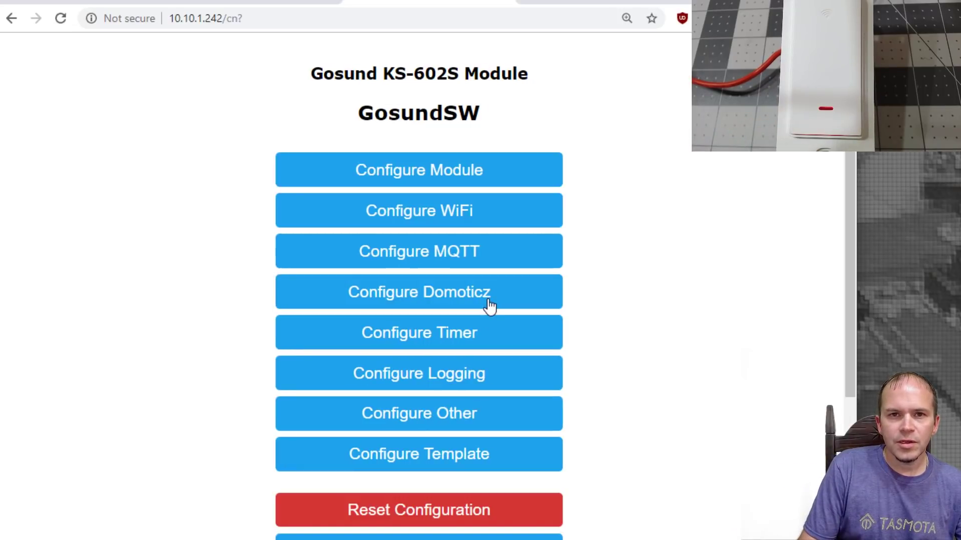
pyautogui.click(437, 261)
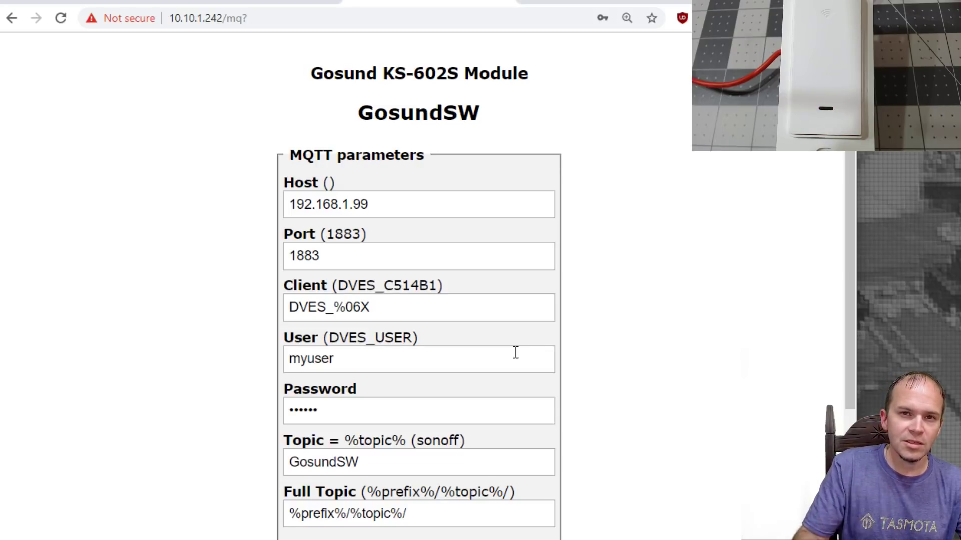
pyautogui.scroll(-2, 500, 380)
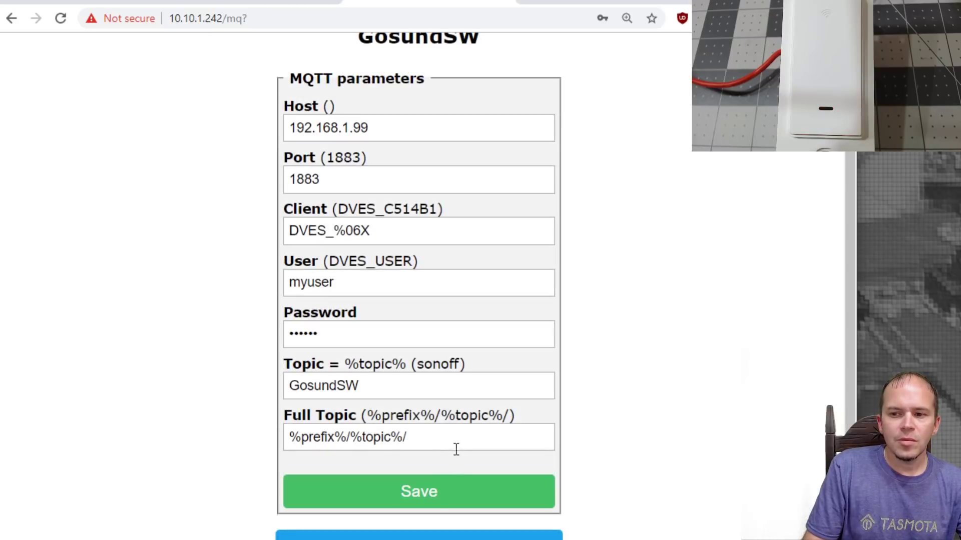
# - Save the MQTT parameters and return to the GosundSW main page
pyautogui.click(433, 494)
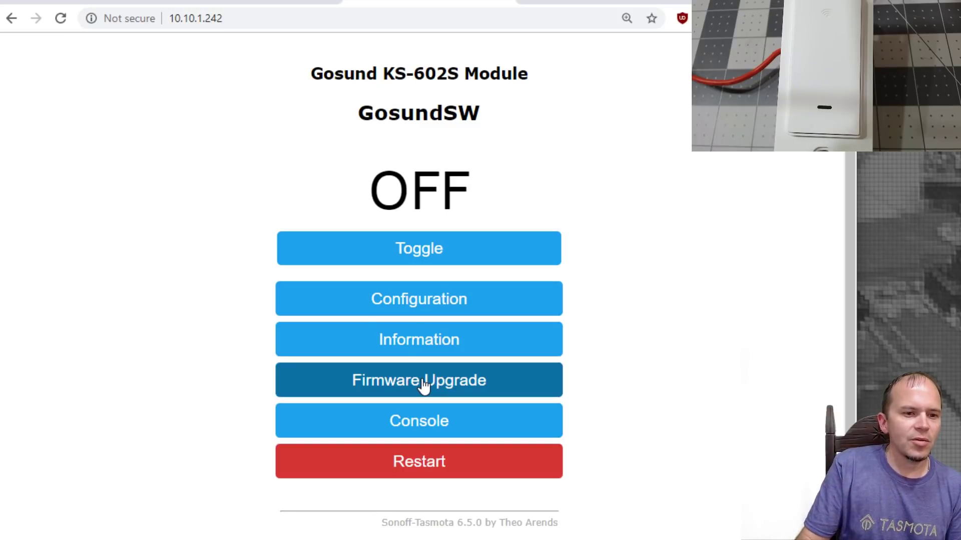
# - Send 'switchmode1 5' from the Tasmota console
pyautogui.click(422, 421)
pyautogui.write('swit')
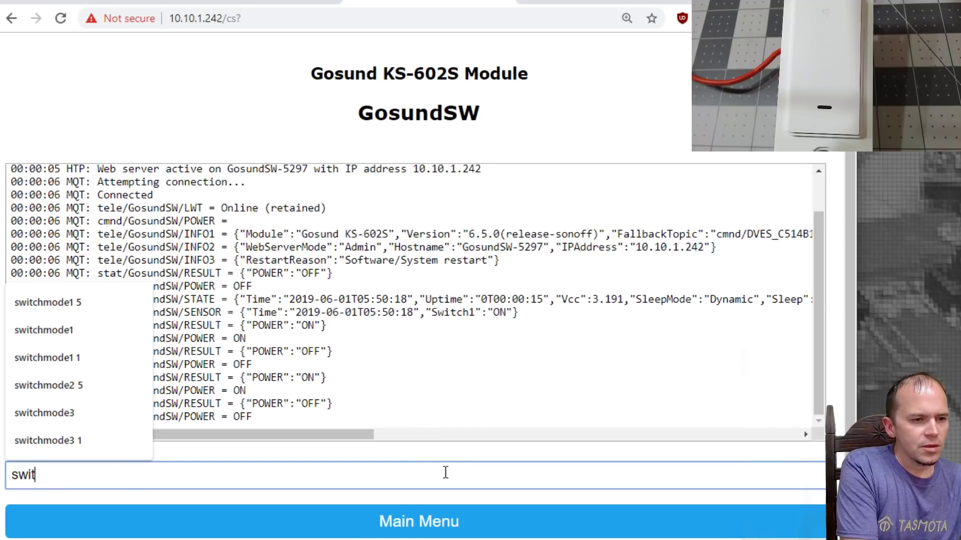
pyautogui.write('chmode1 ')
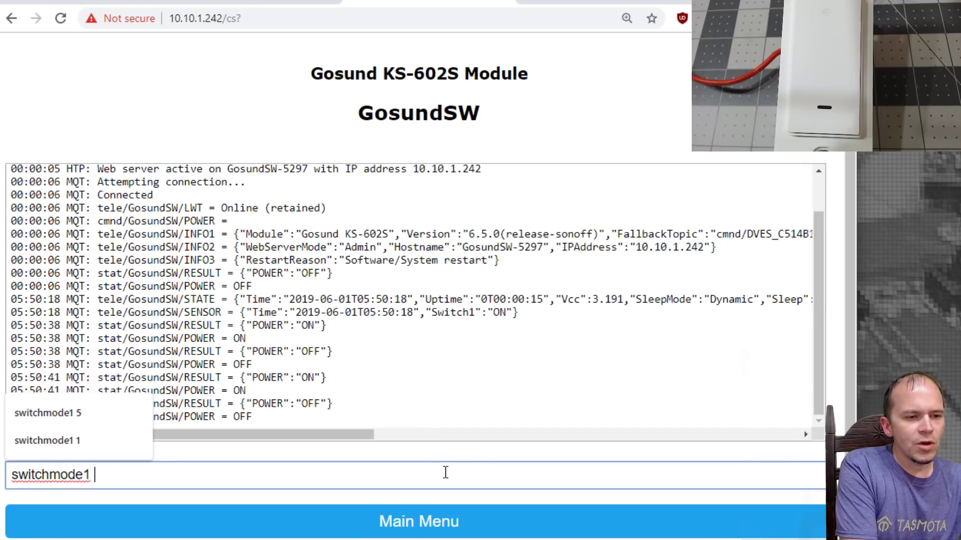
pyautogui.write('5')
pyautogui.press('Return')
# - Send 'setoption32 10' to set the long-press time
pyautogui.click(174, 474)
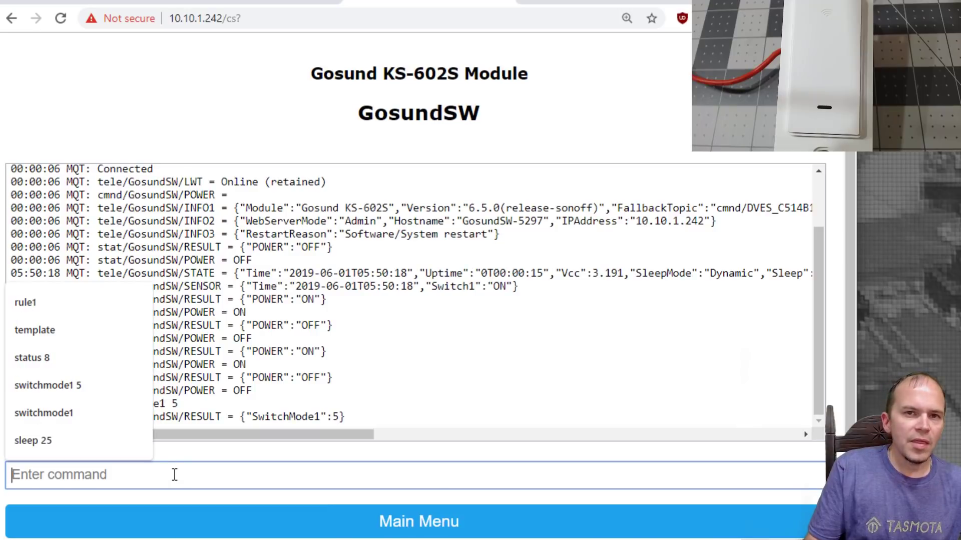
pyautogui.click(174, 474)
pyautogui.write('setoption')
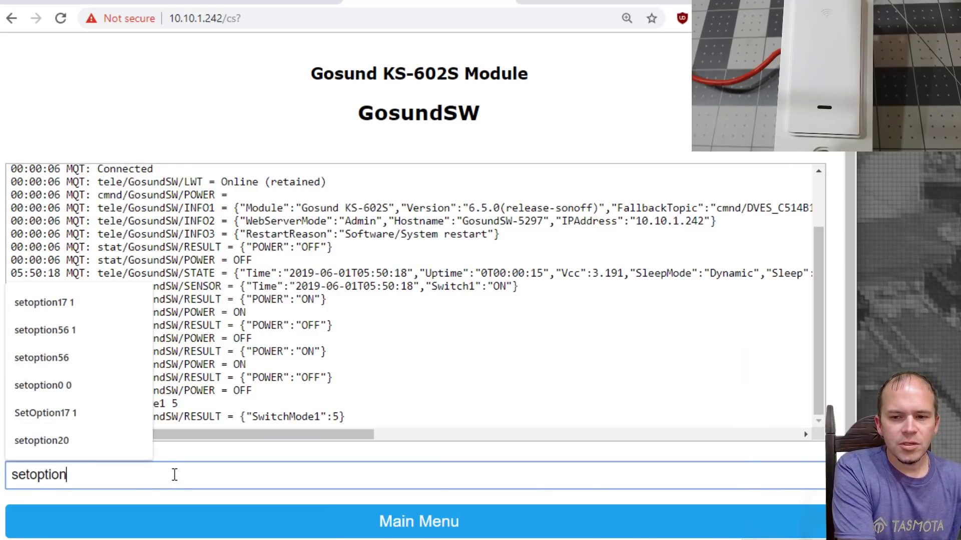
pyautogui.write('32 ')
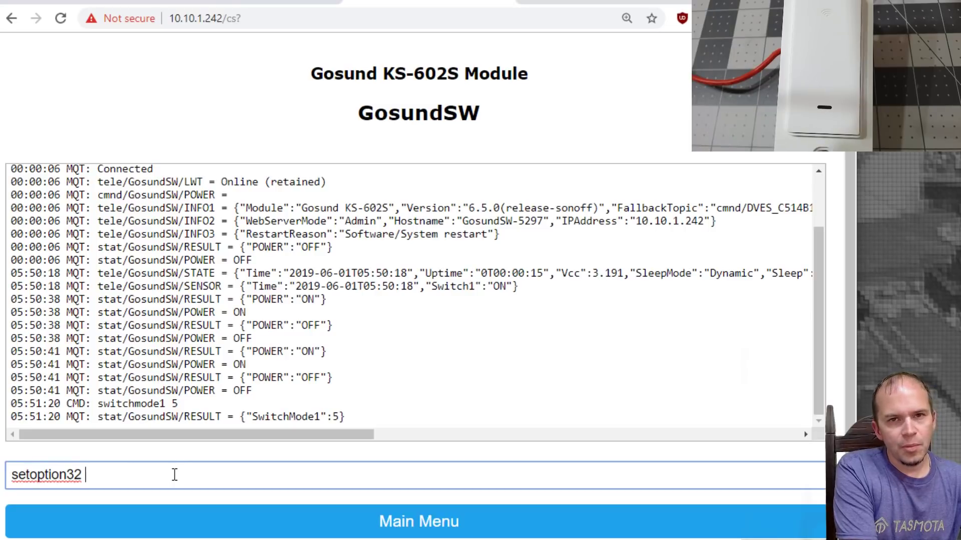
pyautogui.write('10')
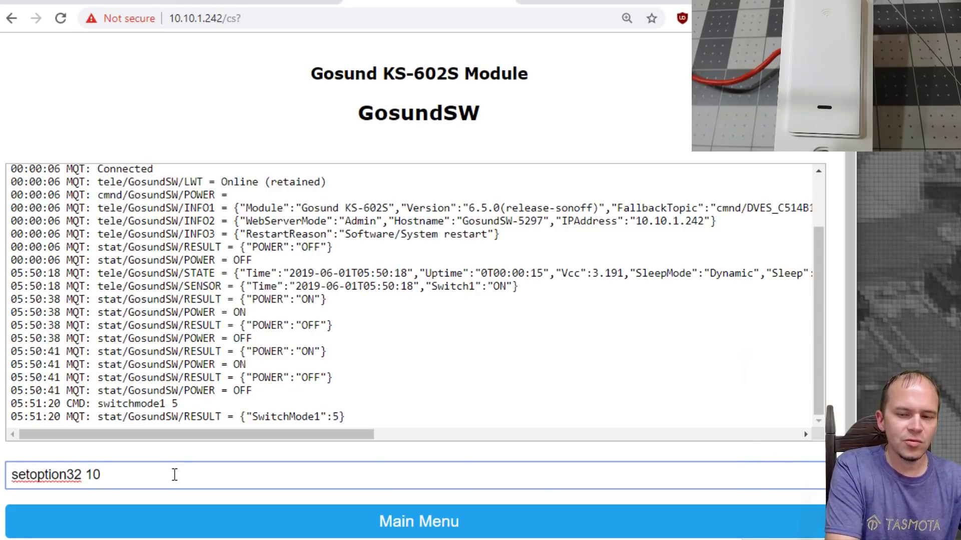
pyautogui.press('Return')
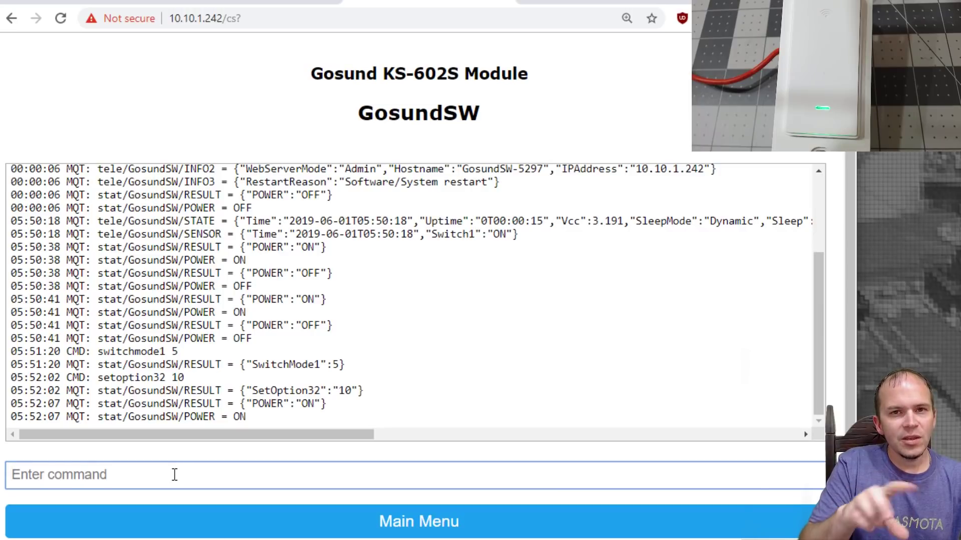
# - Go from the console through Configuration to the template settings
pyautogui.click(330, 519)
pyautogui.click(386, 313)
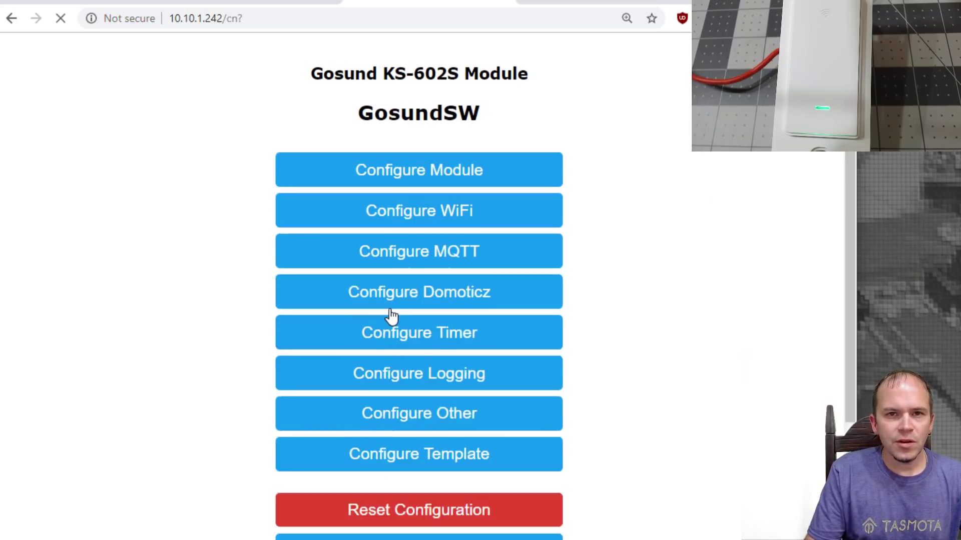
pyautogui.click(425, 455)
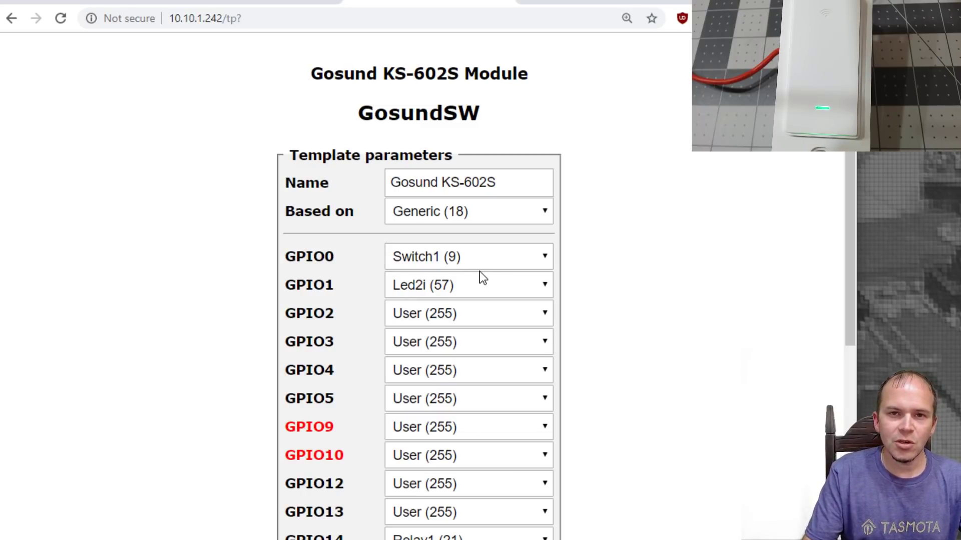
pyautogui.scroll(-3, 578, 294)
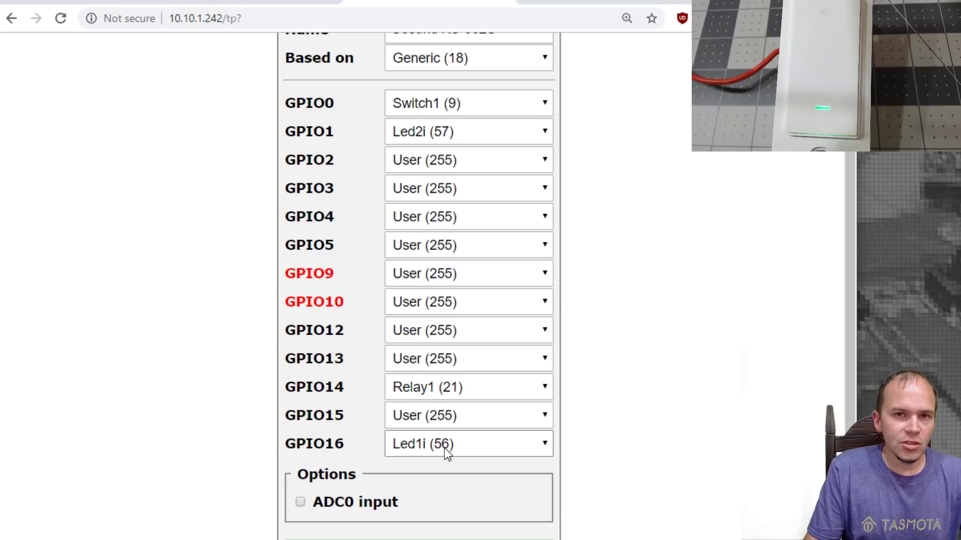
# - Set GPIO16 to Led2i (57) and GPIO1 to Led1i (56), then save the template
pyautogui.click(443, 448)
pyautogui.moveTo(444, 448); pyautogui.dragTo(438, 303)
pyautogui.click(443, 136)
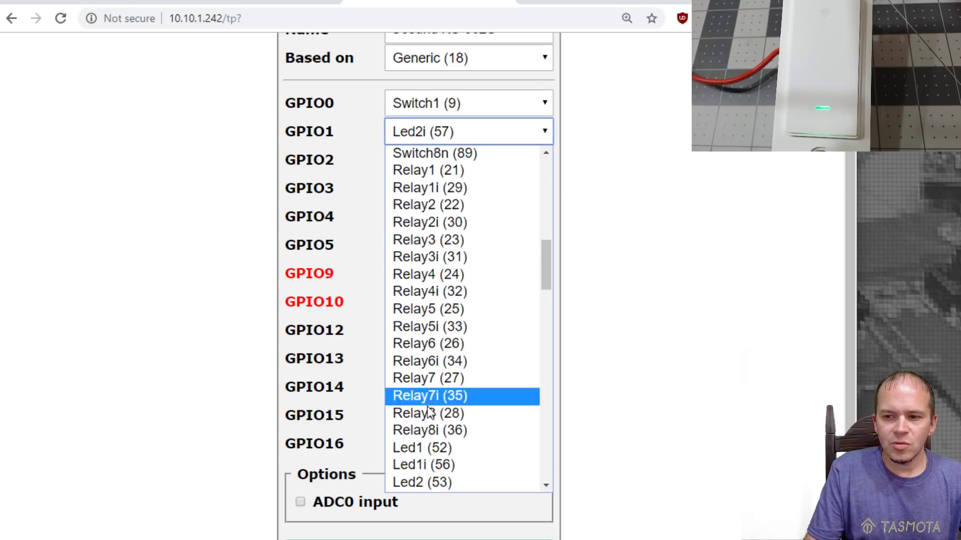
pyautogui.click(424, 457)
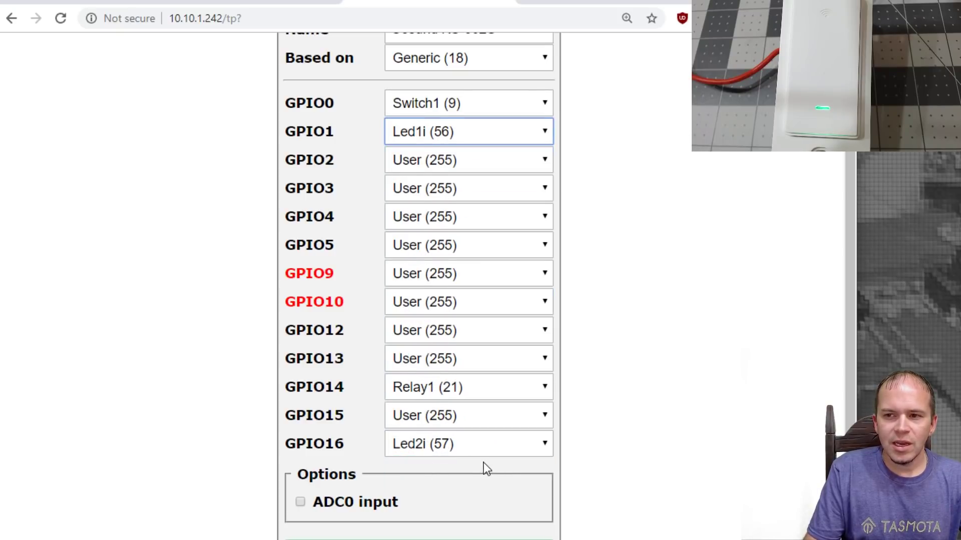
pyautogui.scroll(-1, 478, 475)
pyautogui.click(419, 480)
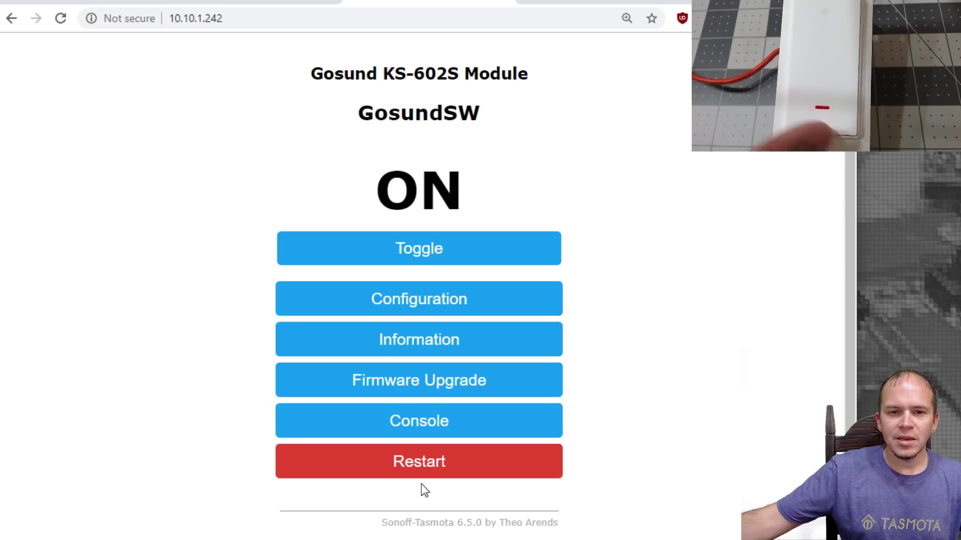
# - Toggle the GosundSW relay off and back on to check the swapped LEDs, ending ON
pyautogui.click(404, 261)
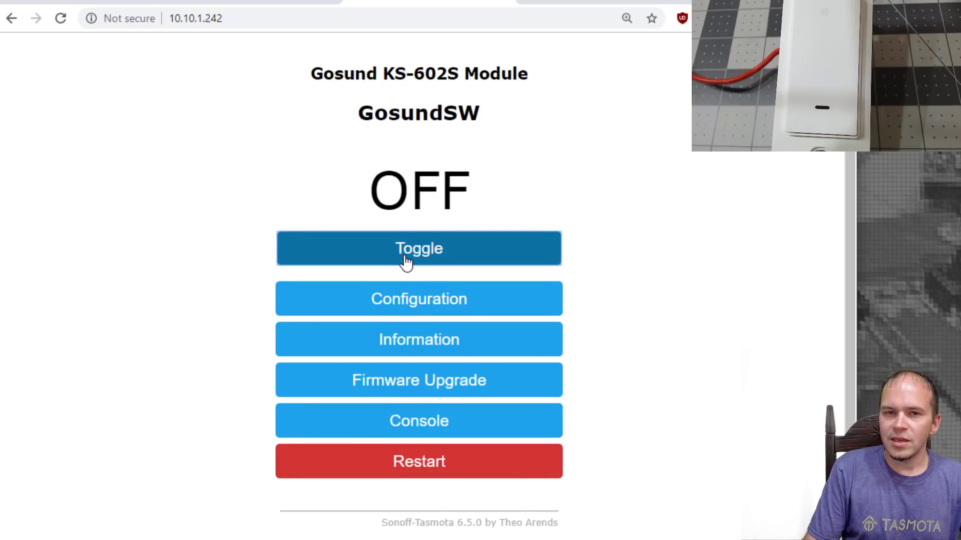
pyautogui.click(405, 261)
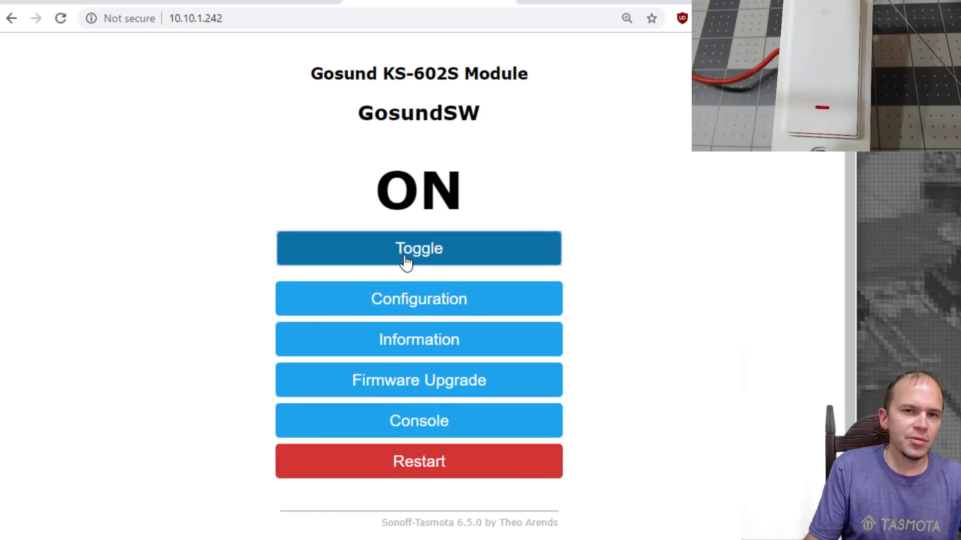